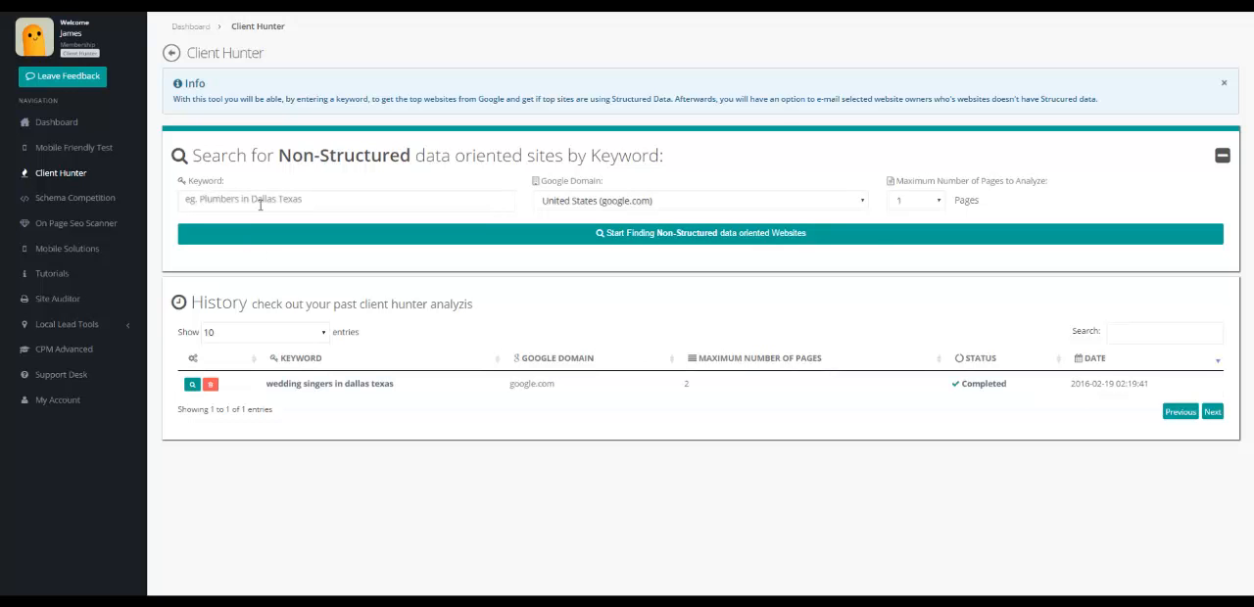
Set the search's Google domain to United States (google.com) and the maximum number of pages to analyze to 2.
click(591, 202)
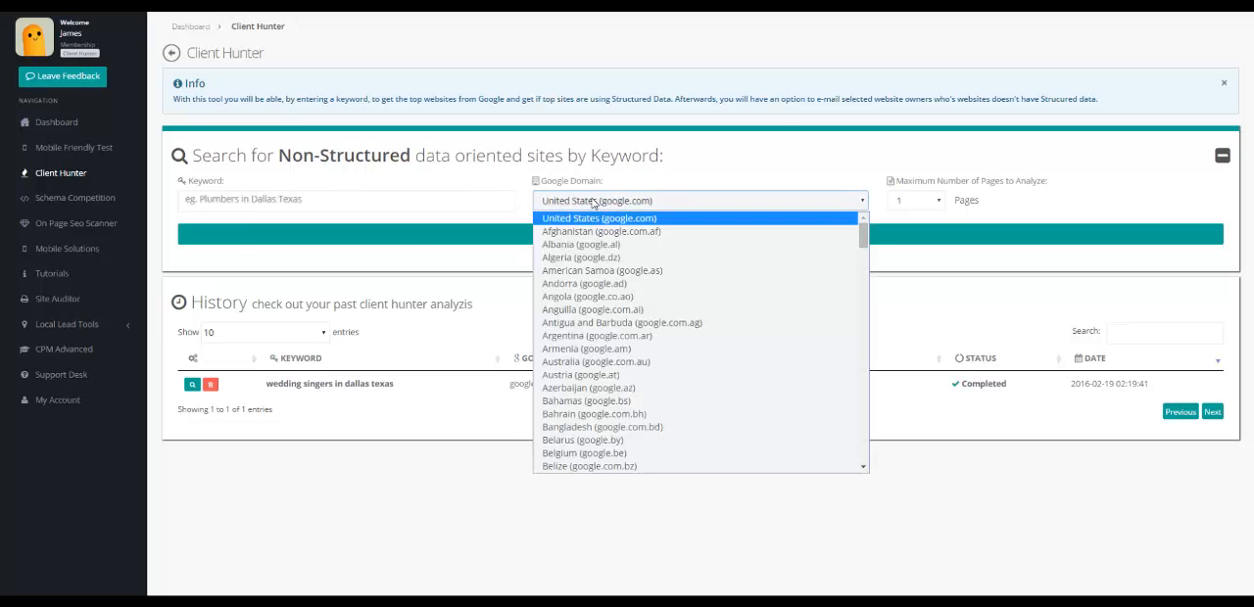
click(609, 218)
click(937, 201)
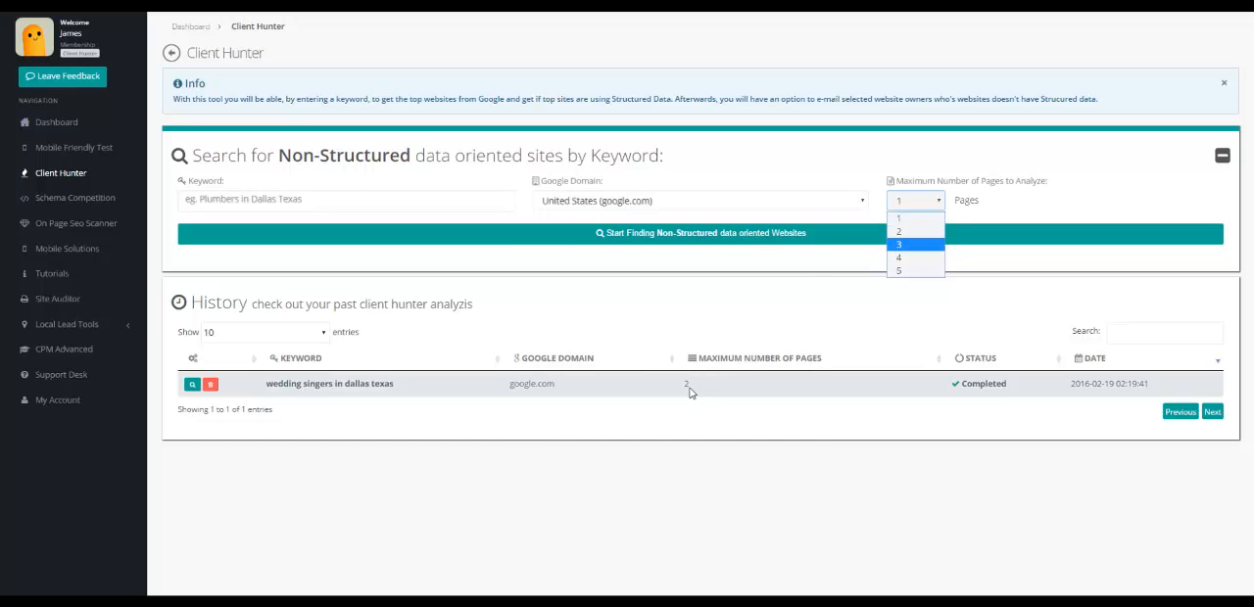
click(901, 231)
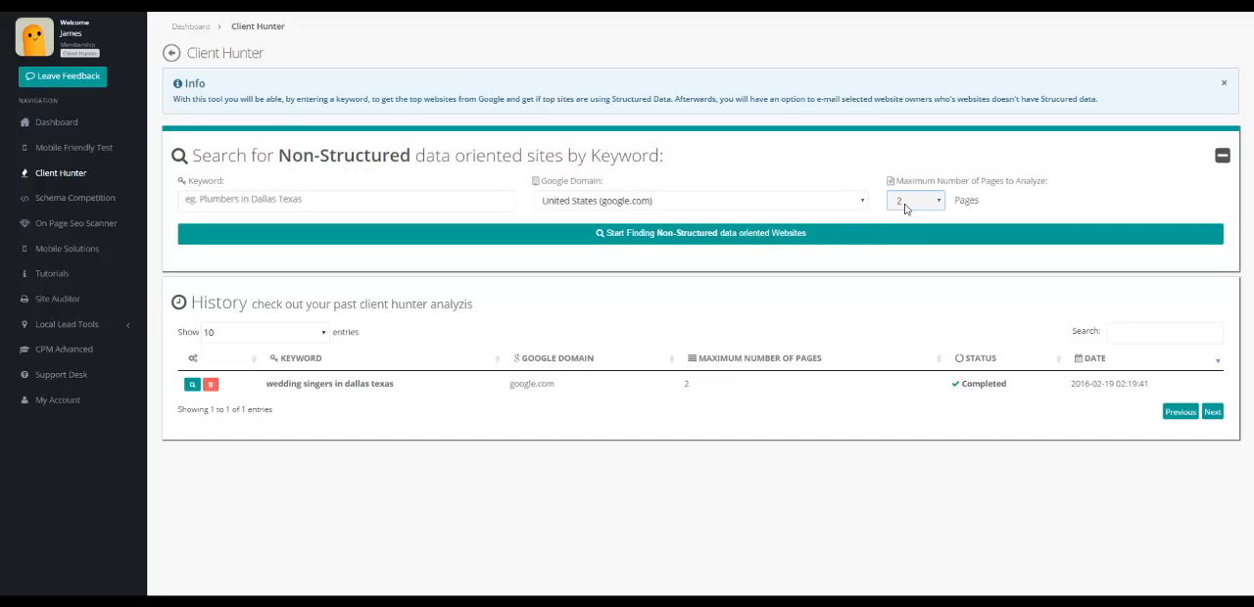
Open the past analysis for "wedding singers in dallas texas" and look through the websites found.
click(192, 386)
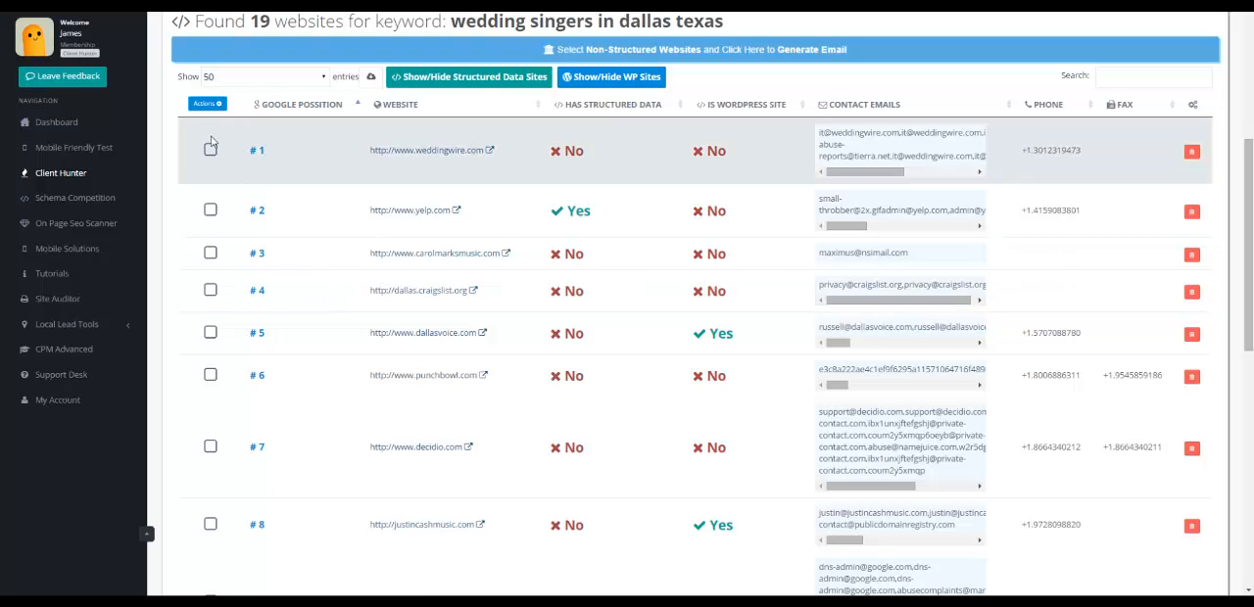
scroll(264, 371, down, 2)
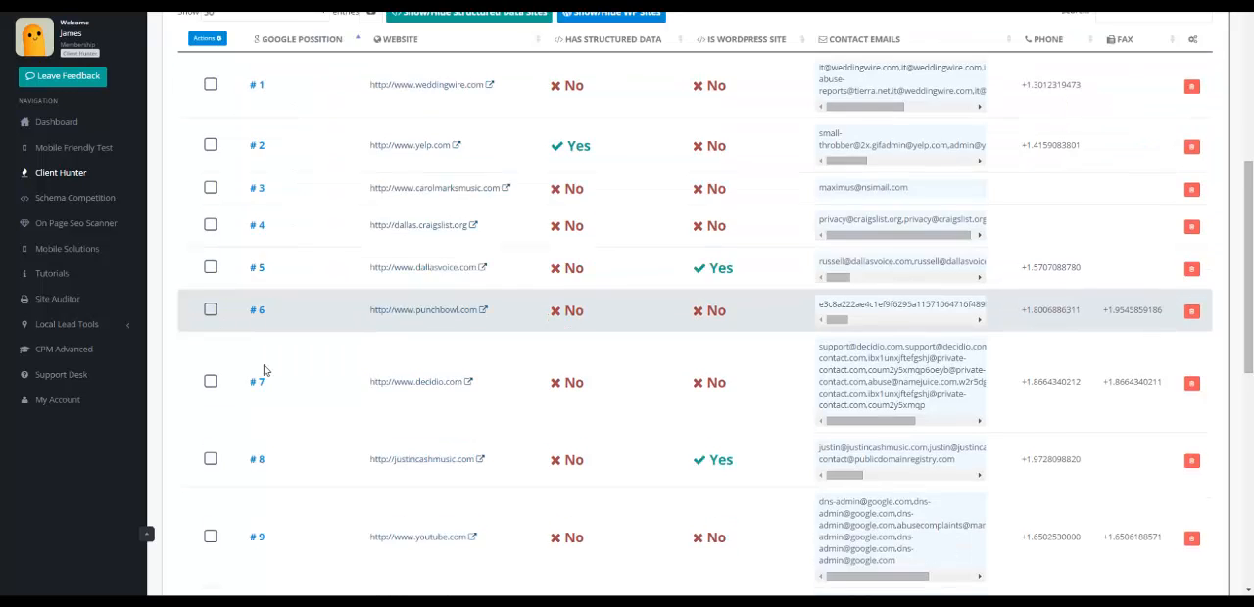
scroll(267, 340, down, 1)
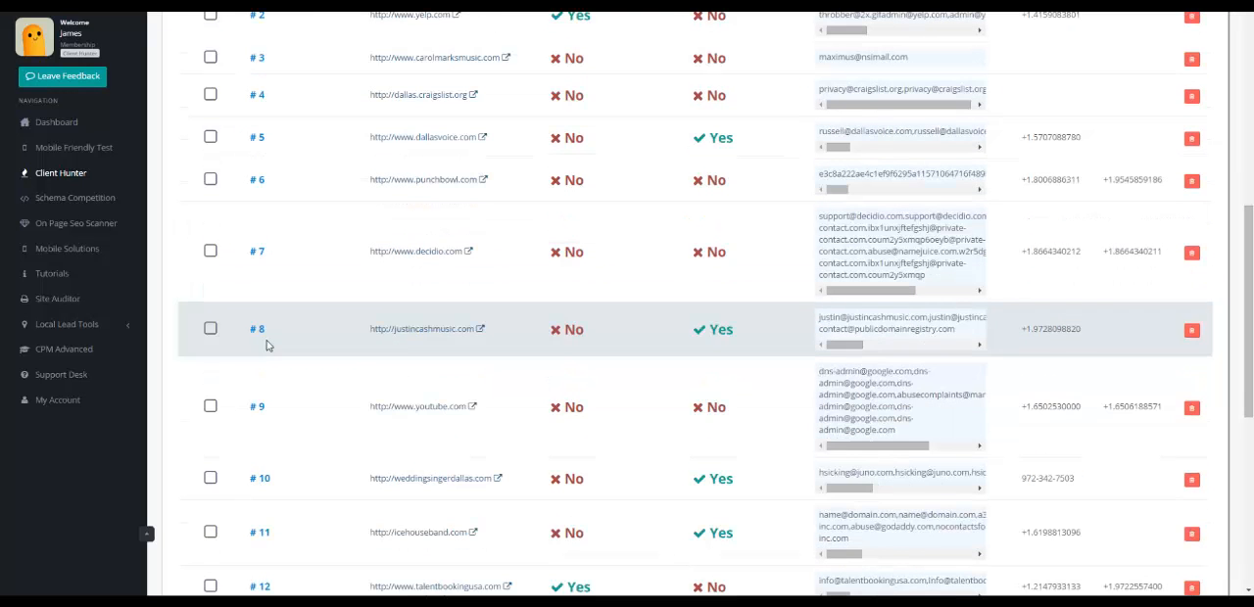
Select the non-structured WordPress sites at Google positions 8, 10, 11 and 16 in the results.
click(211, 331)
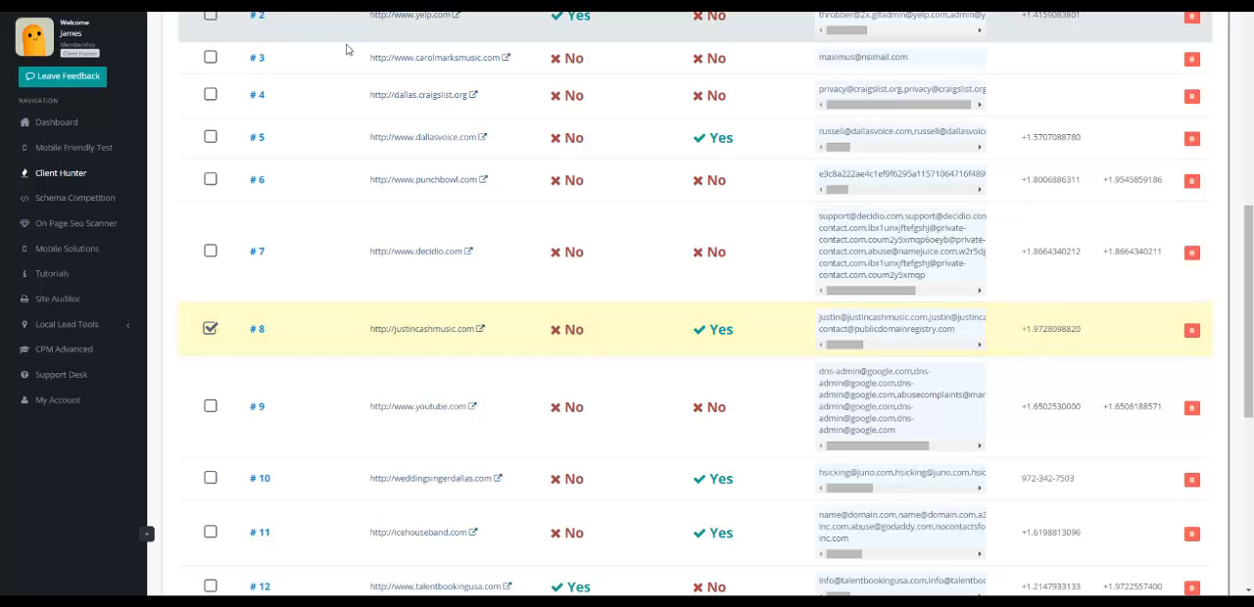
scroll(331, 340, down, 1)
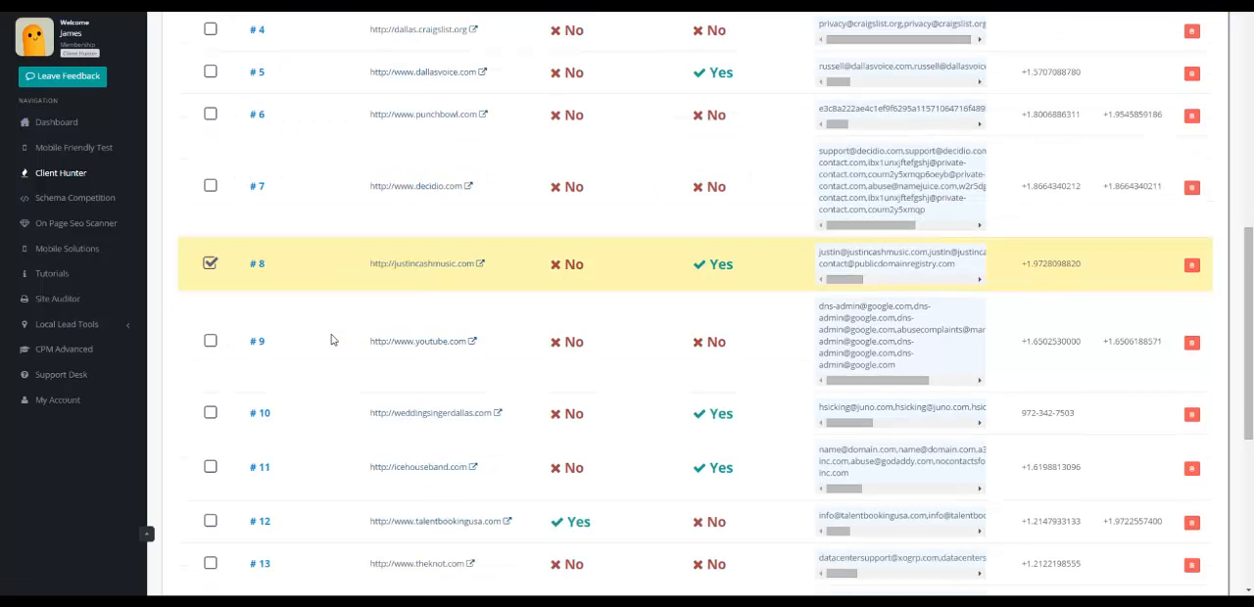
scroll(335, 341, down, 1)
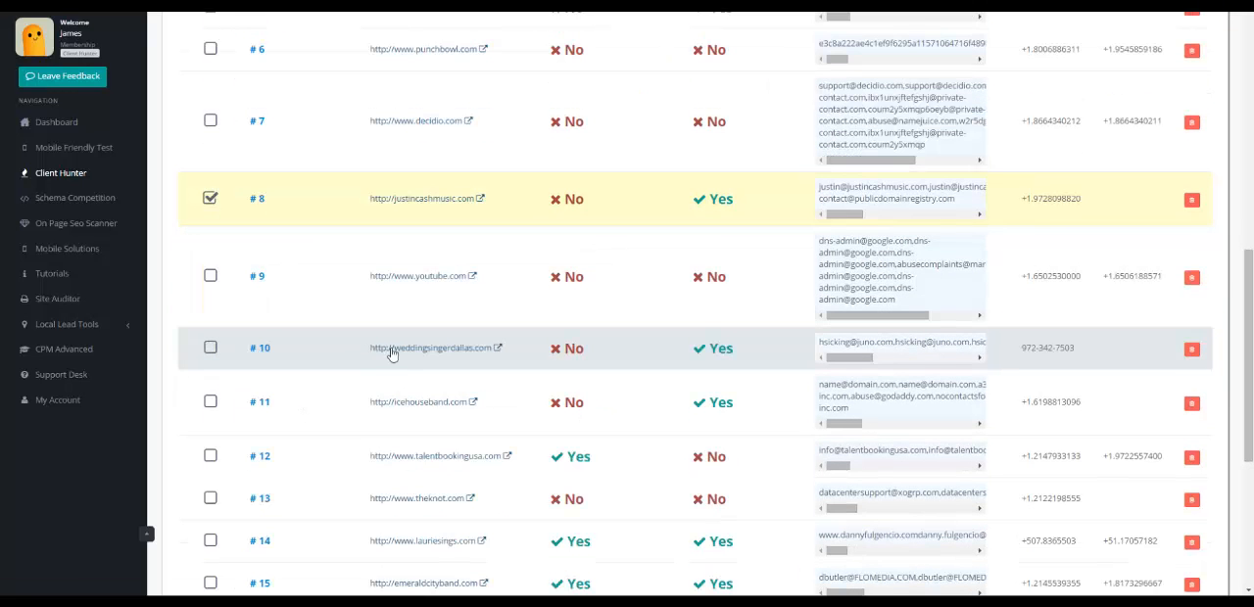
click(210, 350)
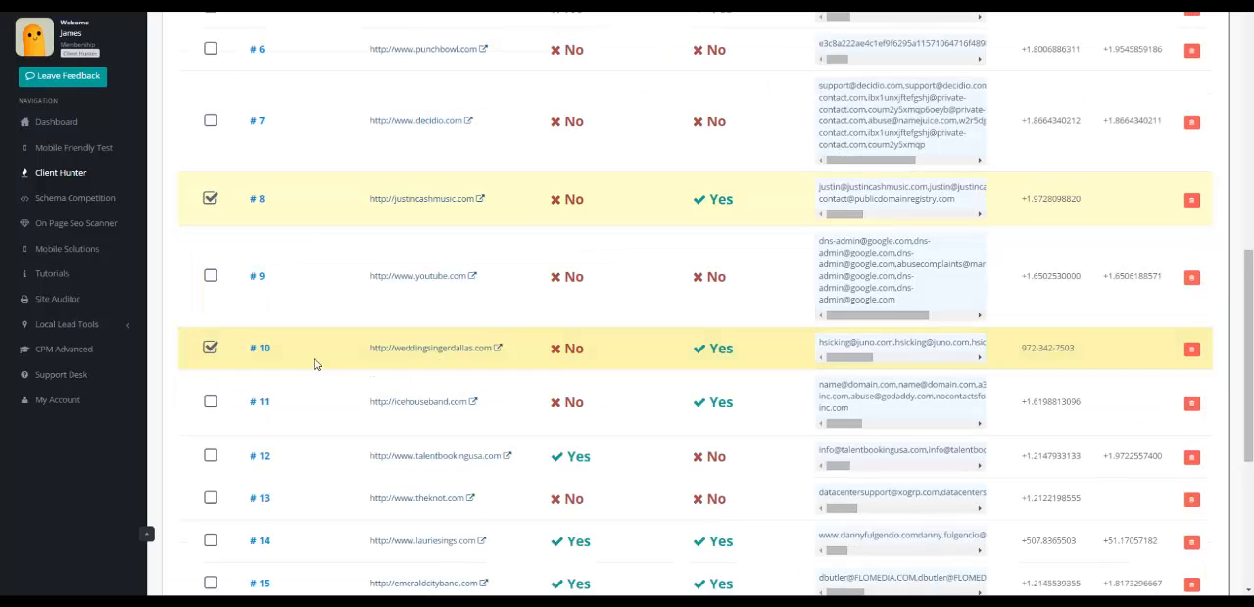
scroll(333, 365, down, 1)
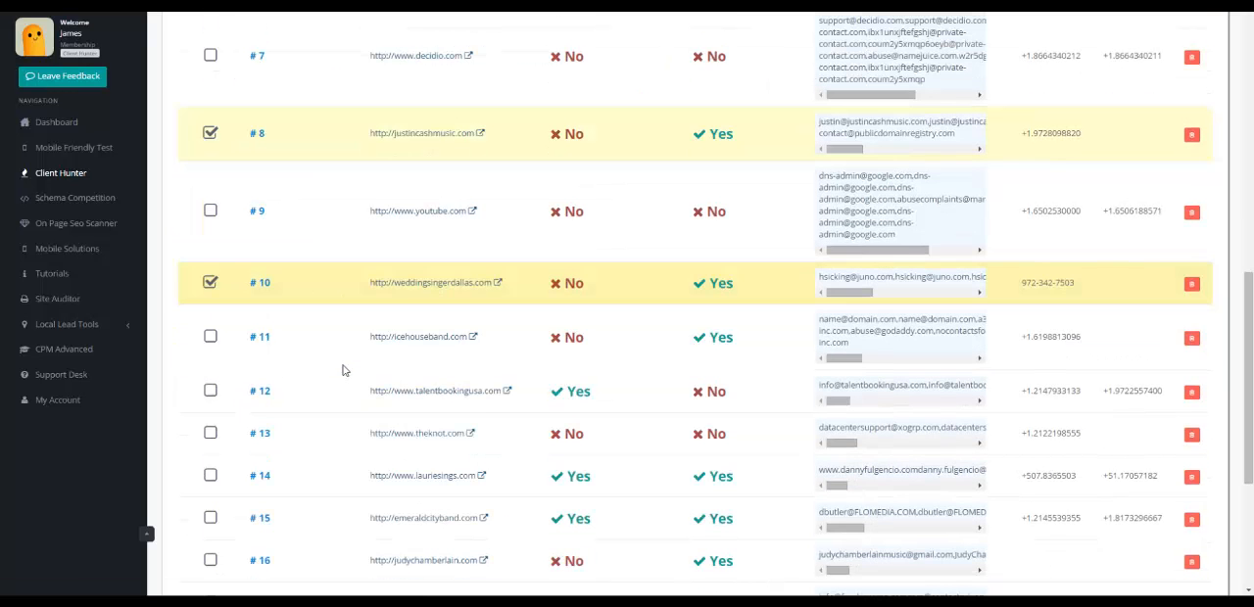
click(211, 338)
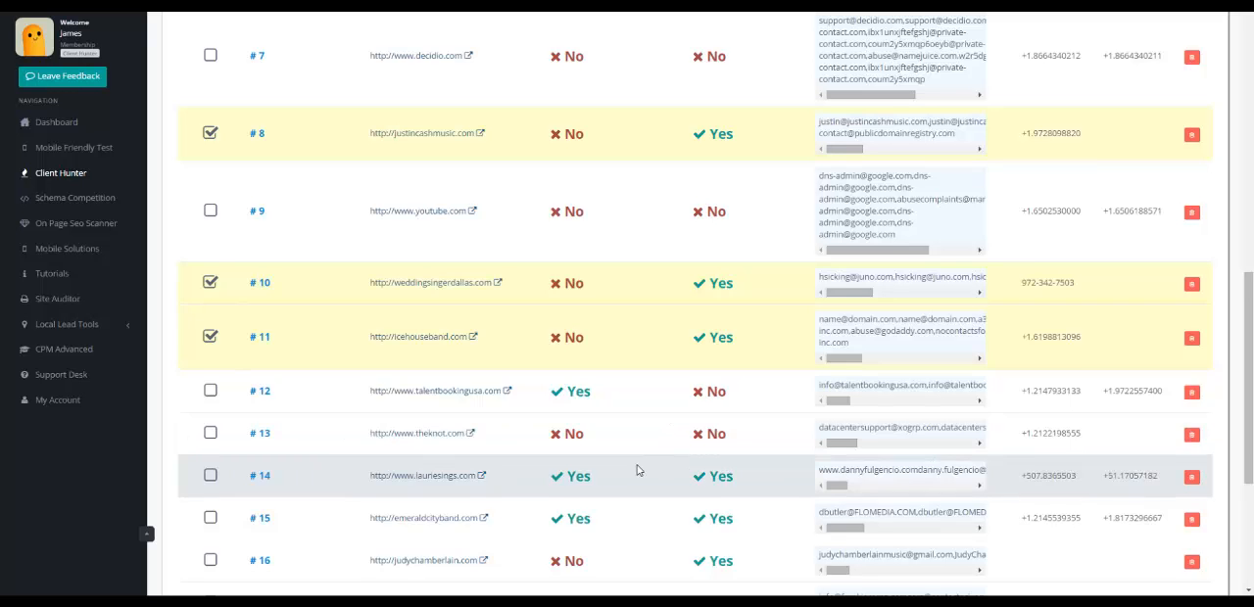
scroll(617, 490, down, 1)
click(209, 496)
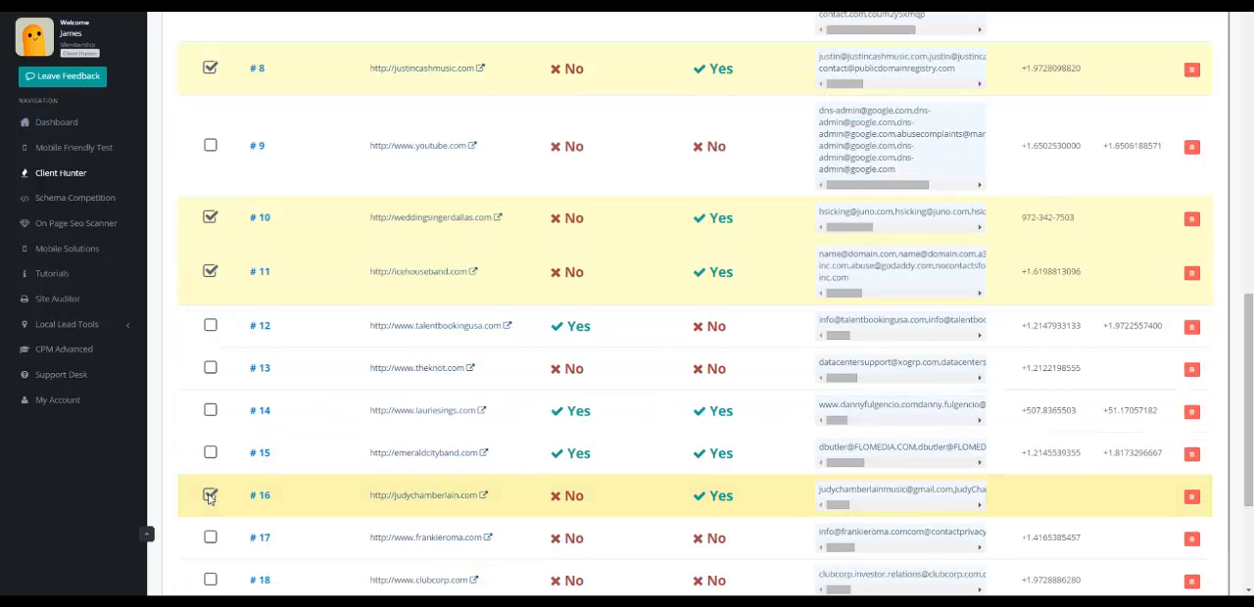
scroll(546, 476, down, 2)
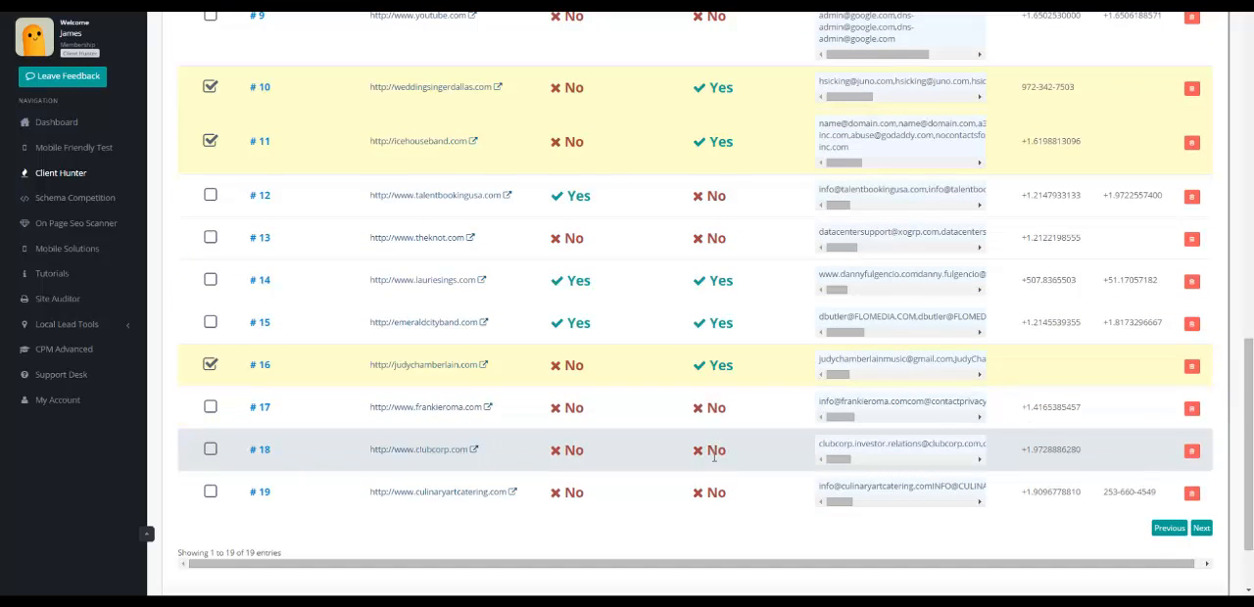
Generate the prospect e-mail report for the selected non-structured websites.
scroll(714, 457, up, 8)
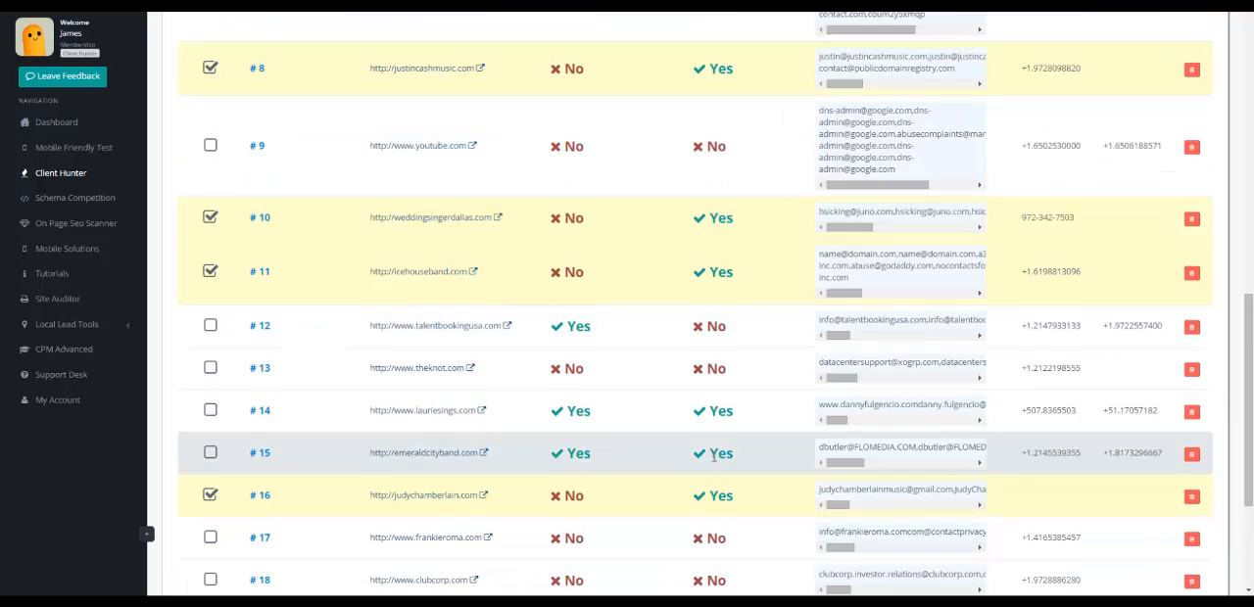
scroll(714, 458, up, 3)
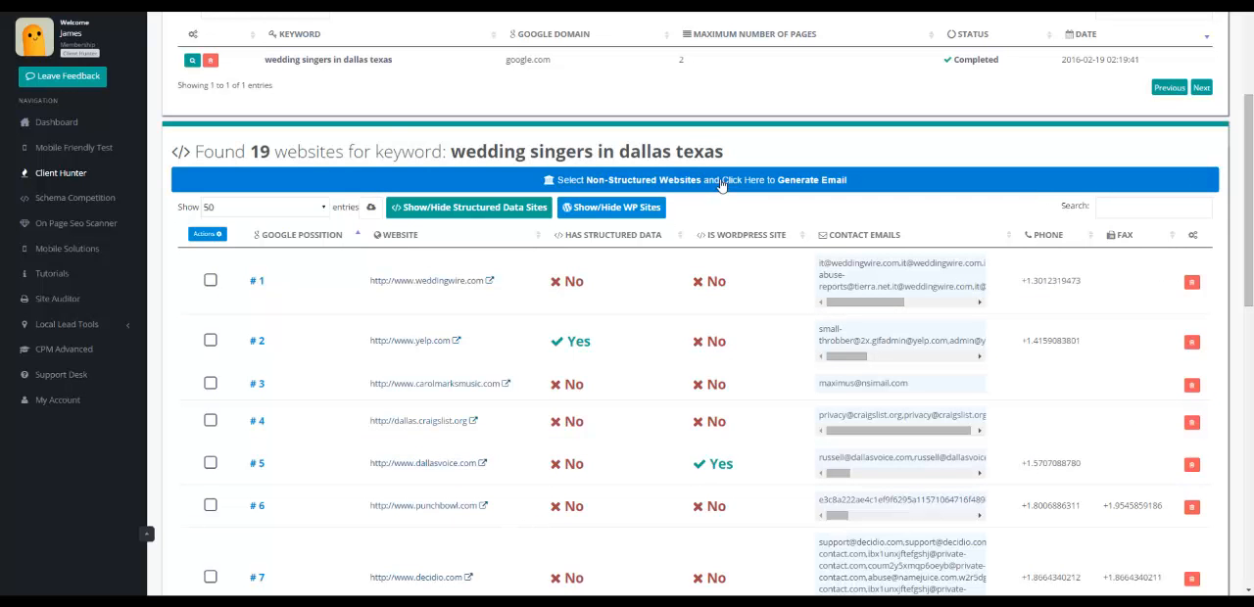
click(722, 185)
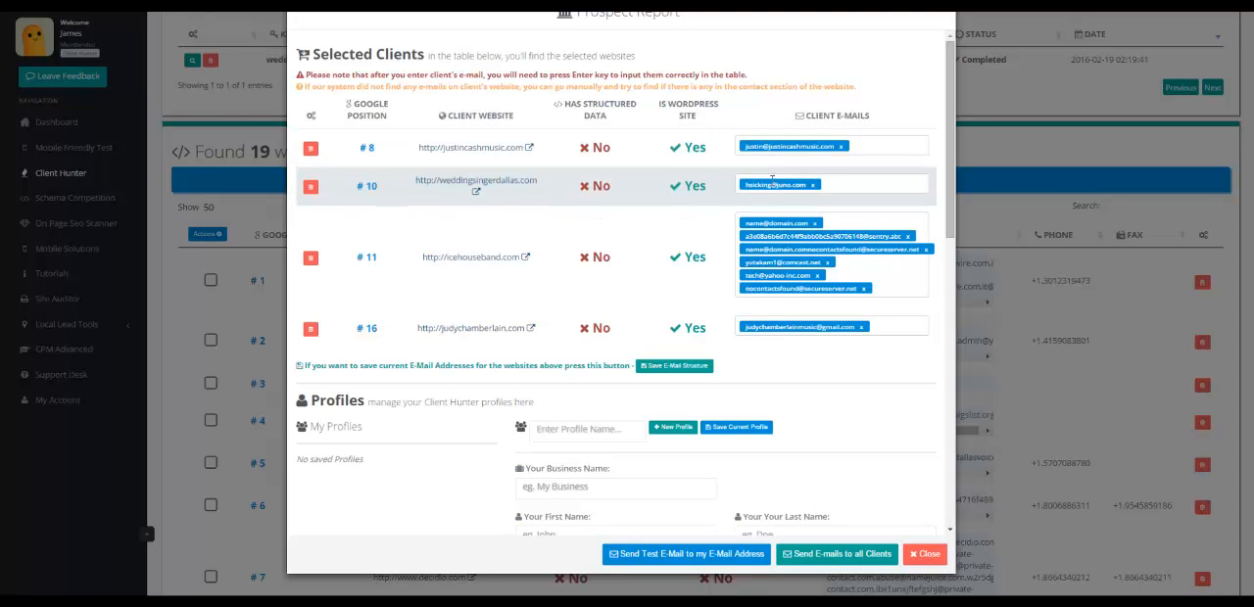
Remove every client e-mail for icehouseband.com (position 11) except the comcast.net address.
click(814, 223)
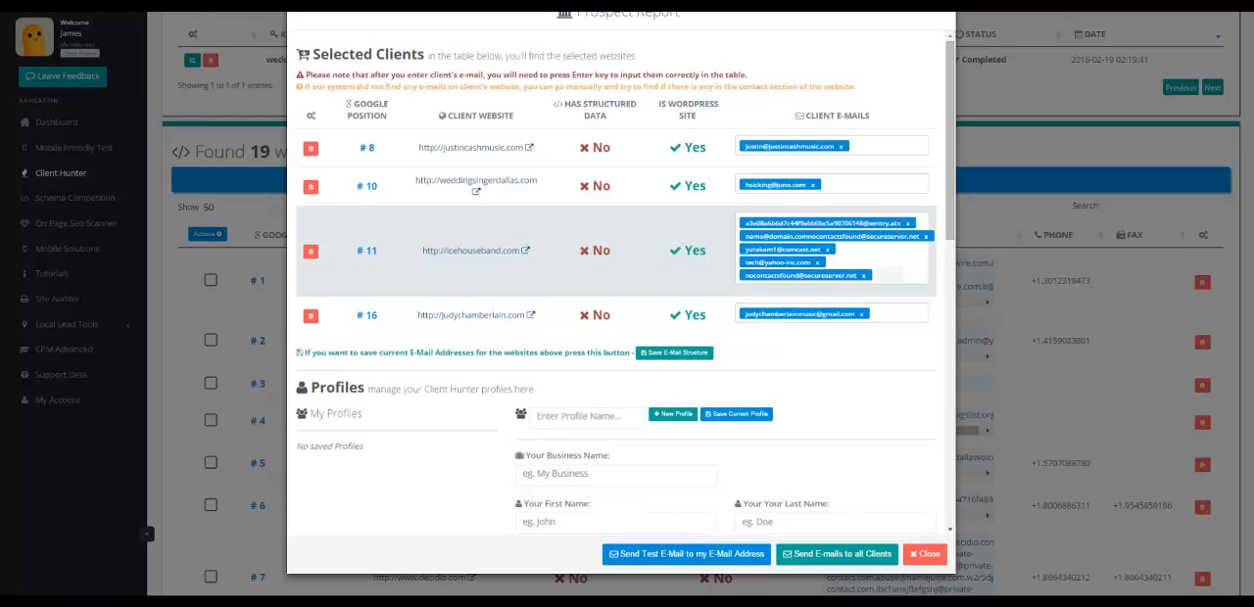
click(907, 223)
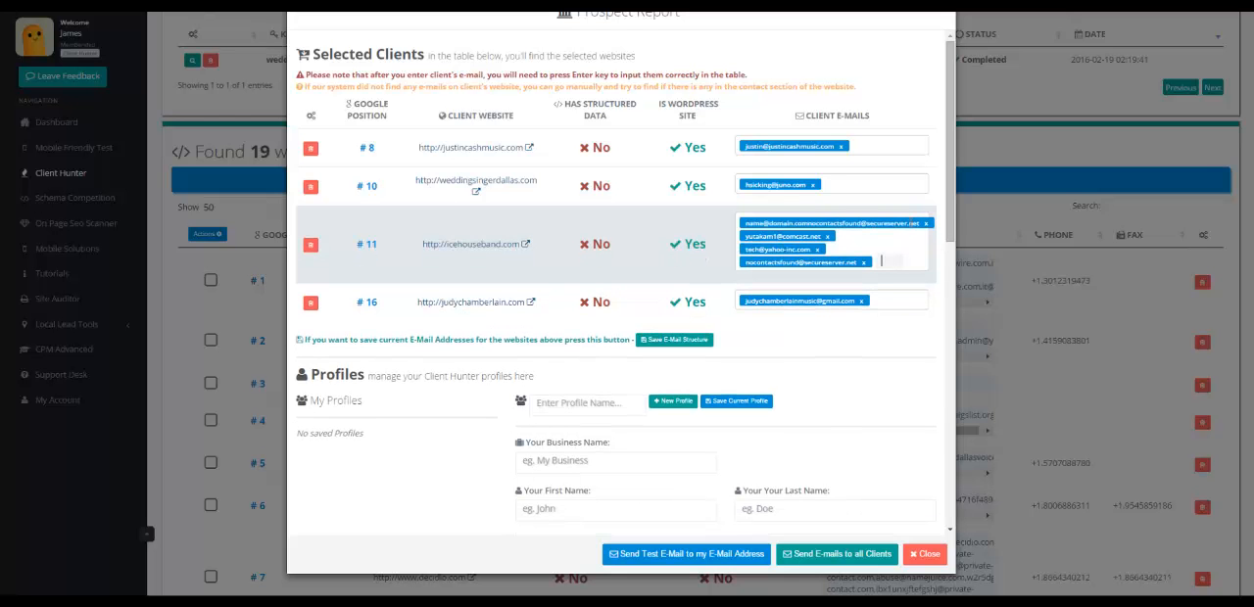
click(925, 223)
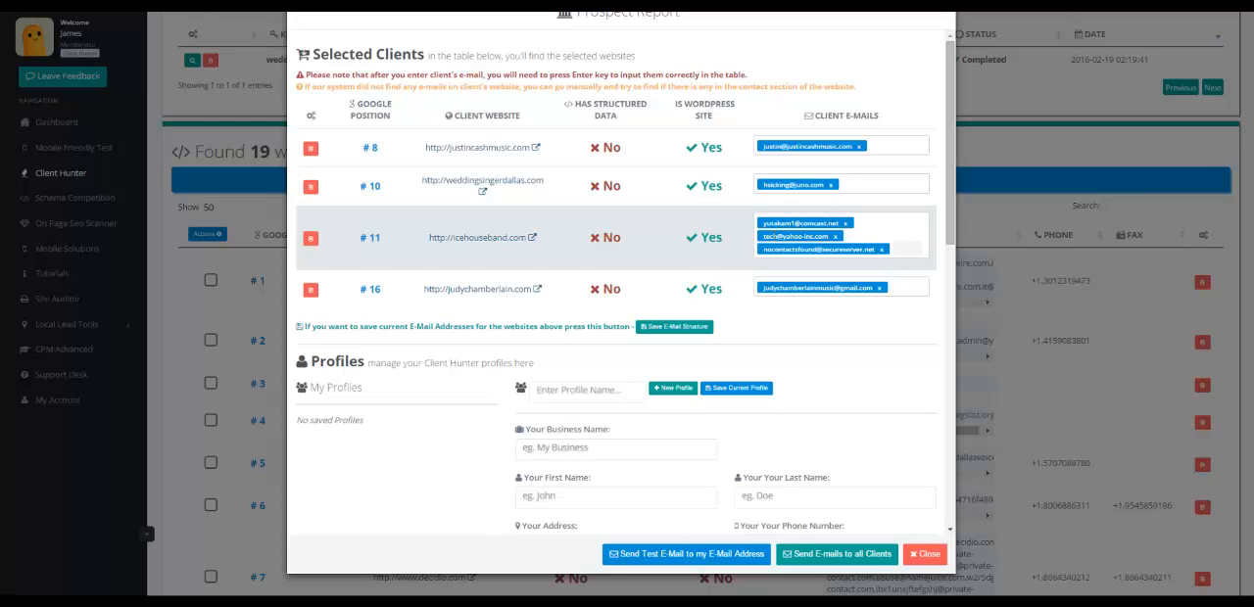
click(834, 236)
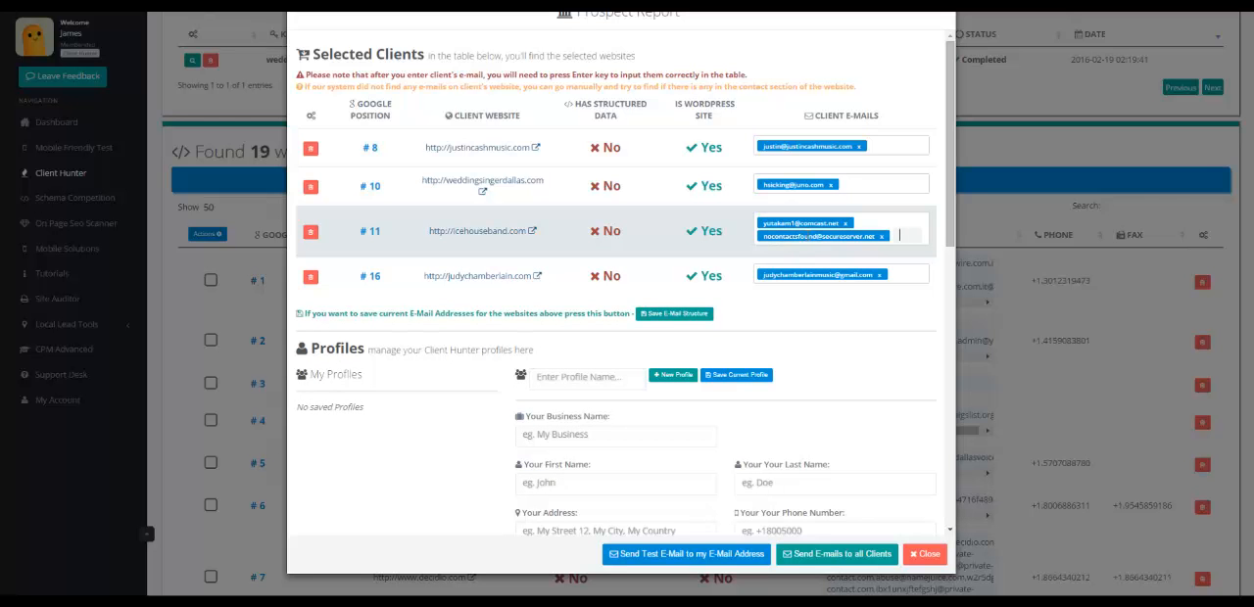
click(881, 237)
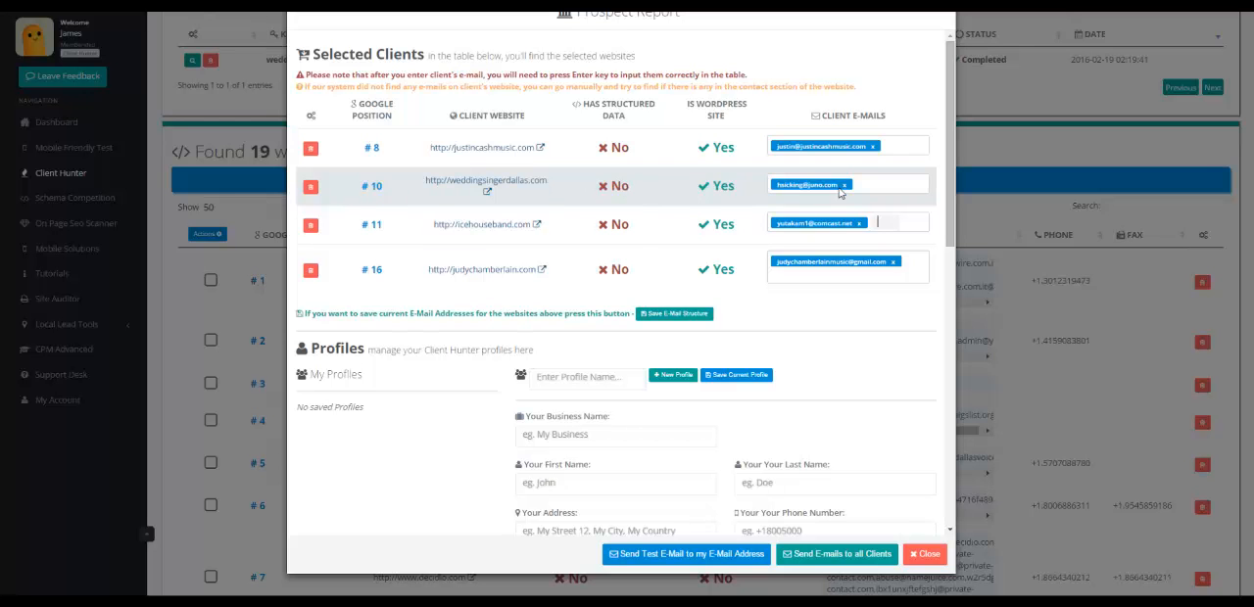
Visit the position 8 client's website and open its Contact page to check for contact details.
click(541, 152)
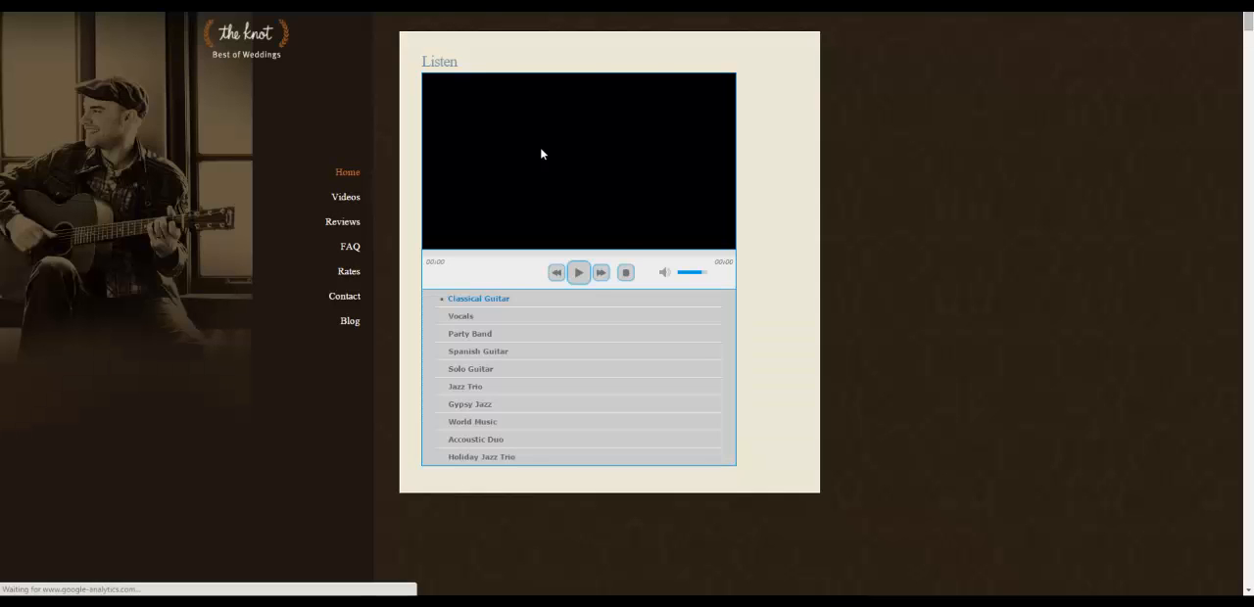
click(343, 298)
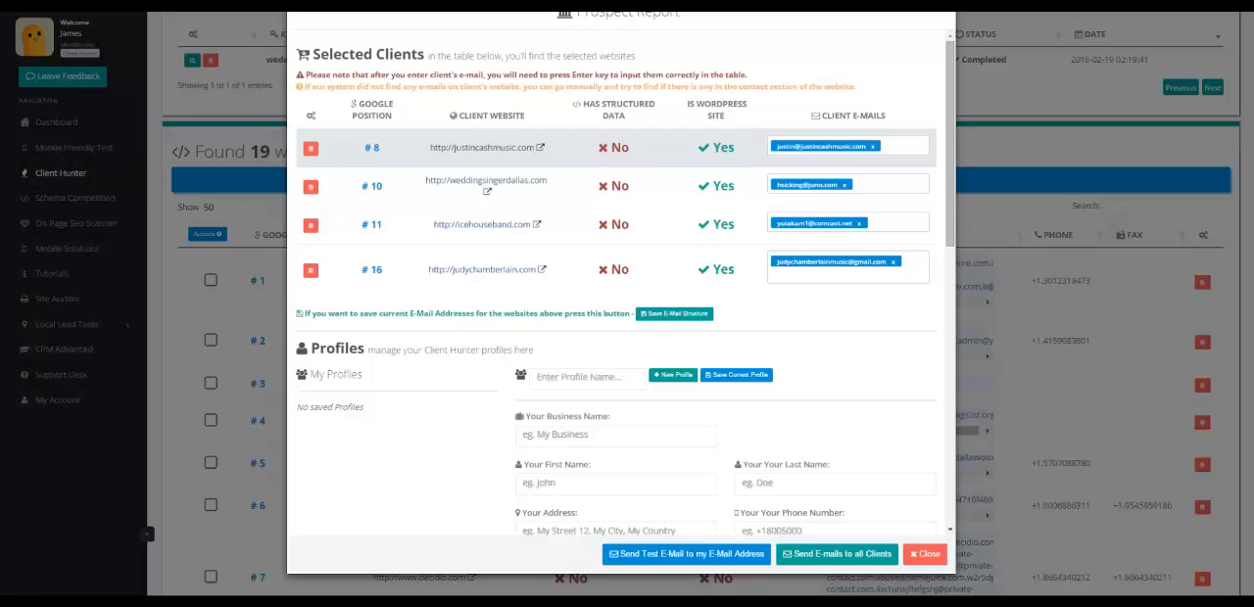
Review the sender profile fields and the available e-mail sending methods, choosing Custom SMTP.
scroll(389, 396, down, 1)
scroll(386, 399, down, 1)
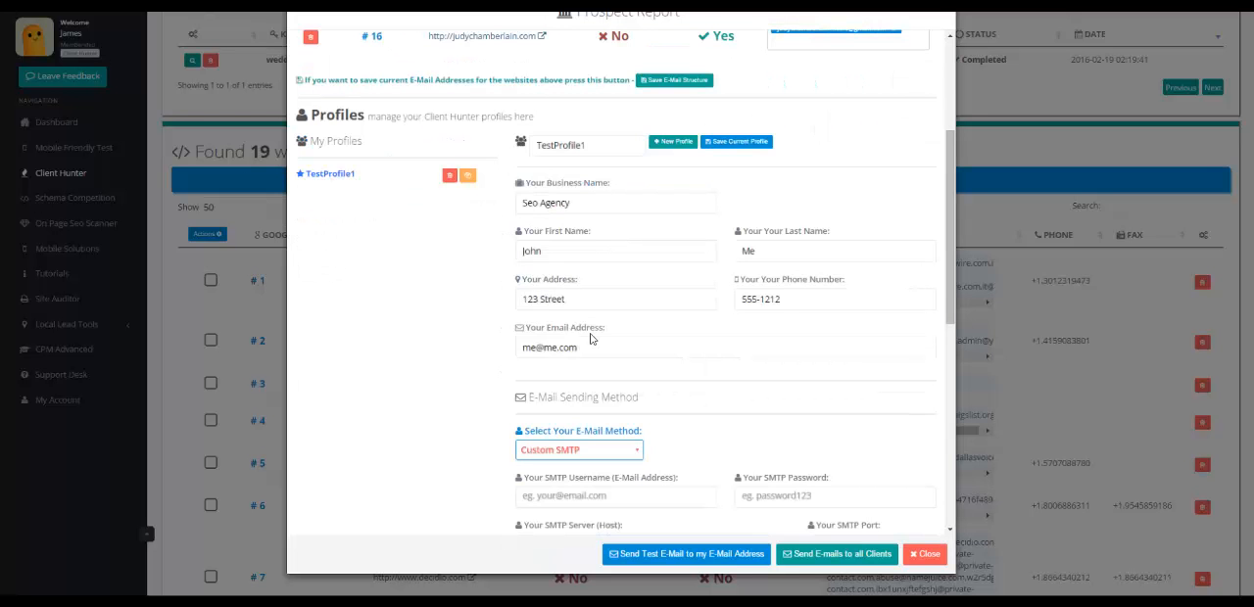
scroll(704, 357, down, 1)
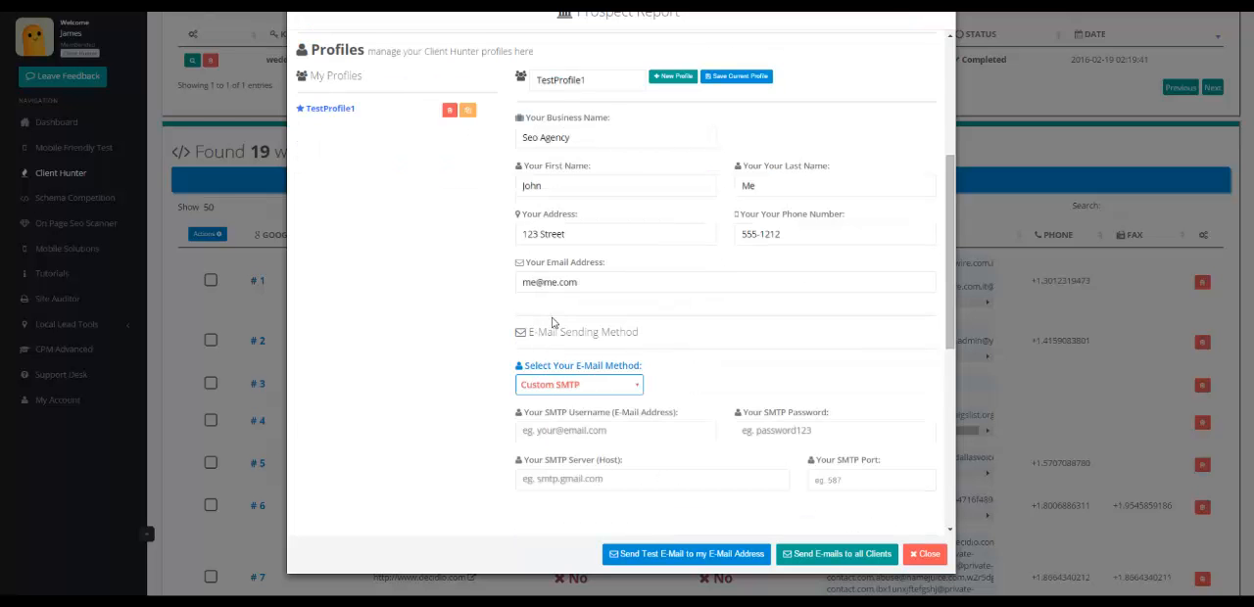
scroll(480, 327, down, 2)
click(627, 257)
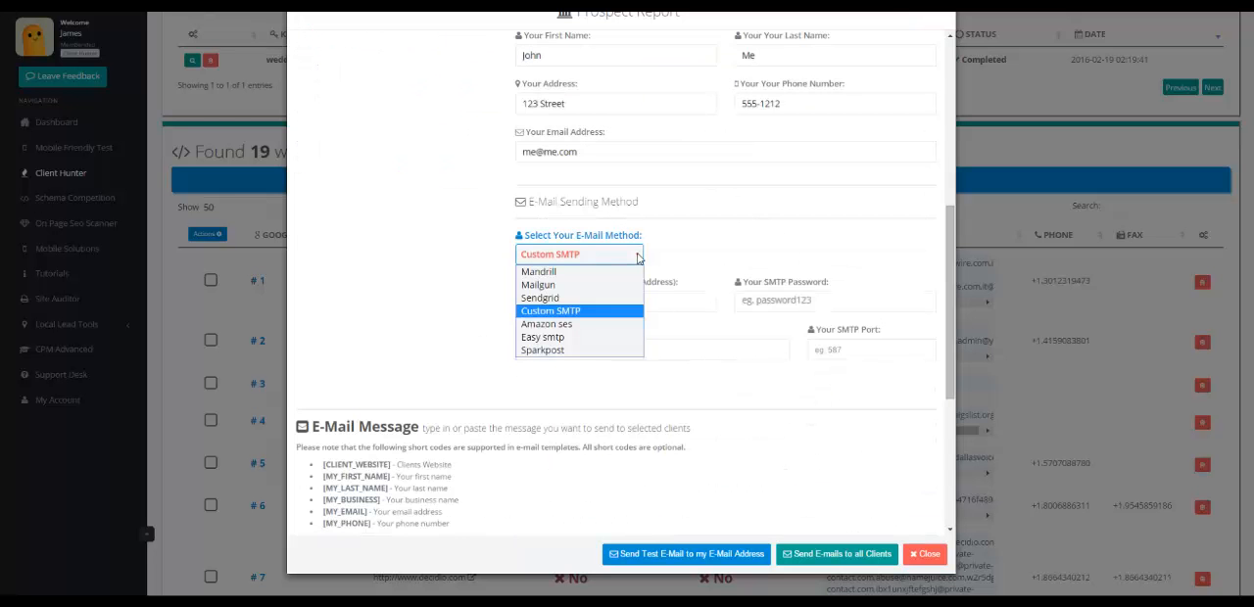
click(550, 312)
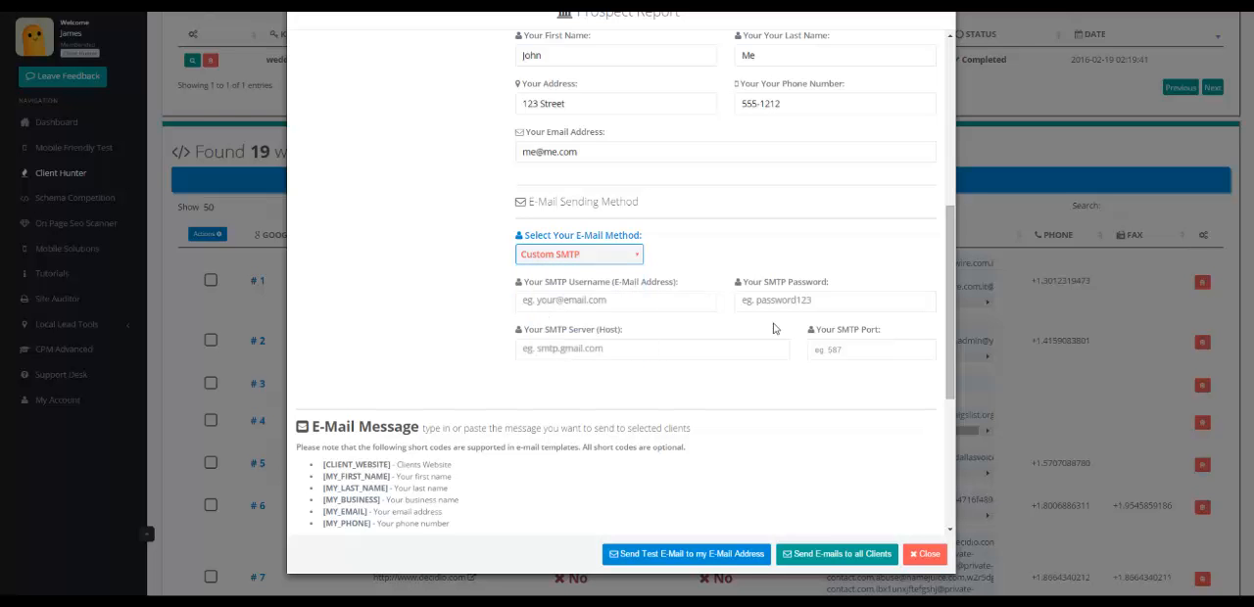
click(635, 257)
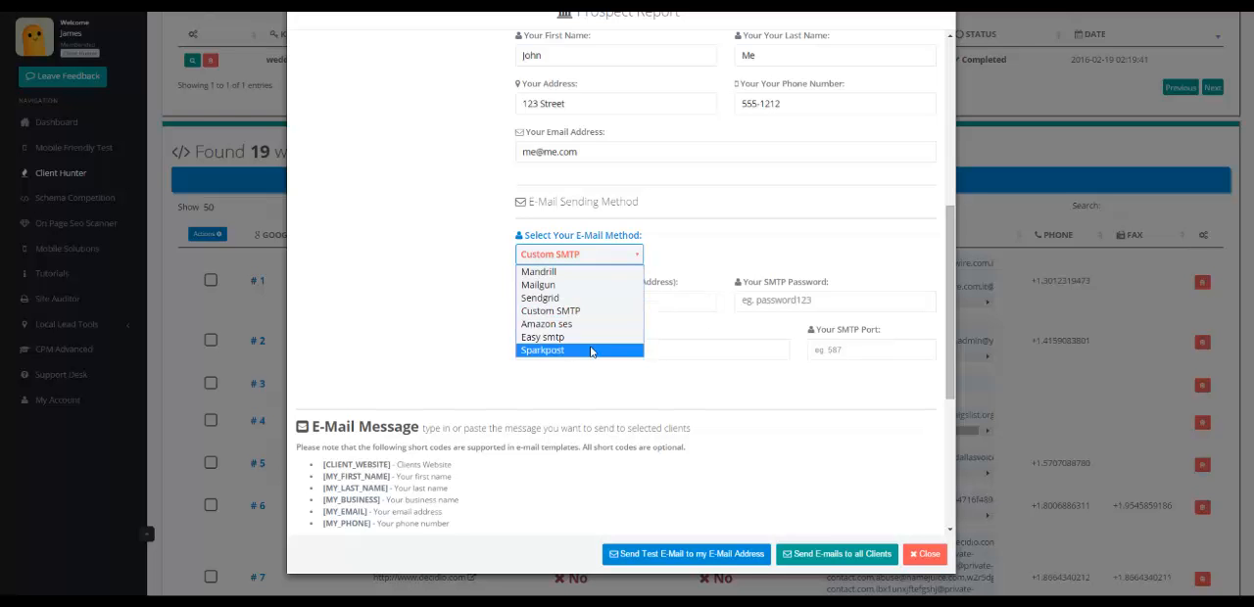
click(634, 257)
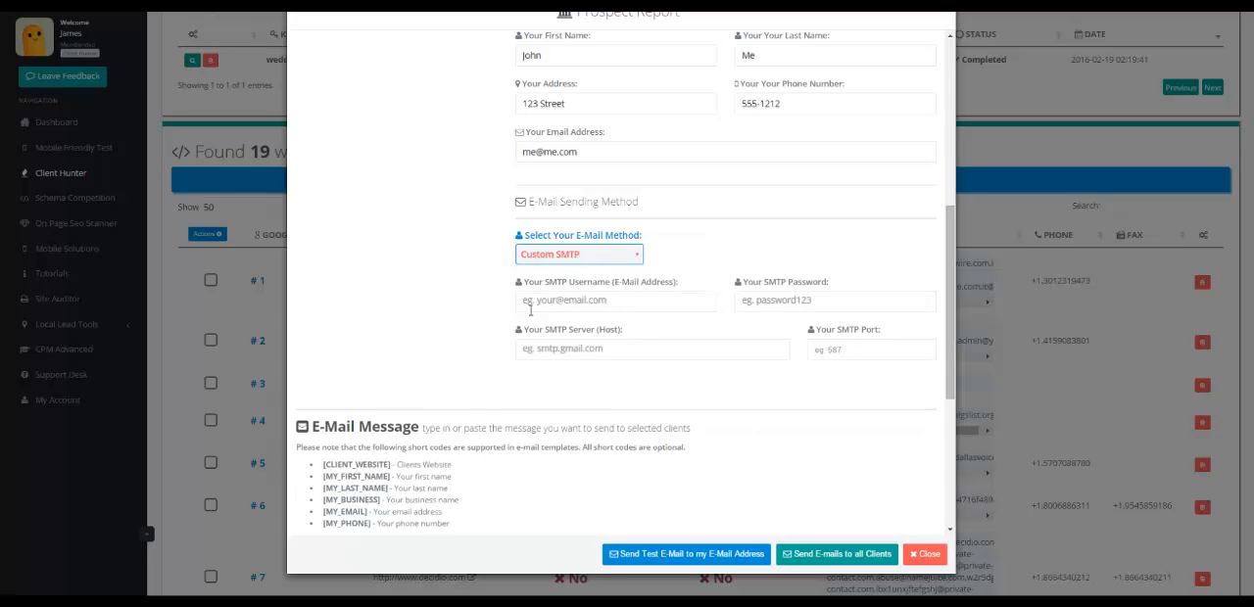
Review the e-mail subject, short codes and message template, and close the prospect report.
scroll(529, 368, down, 4)
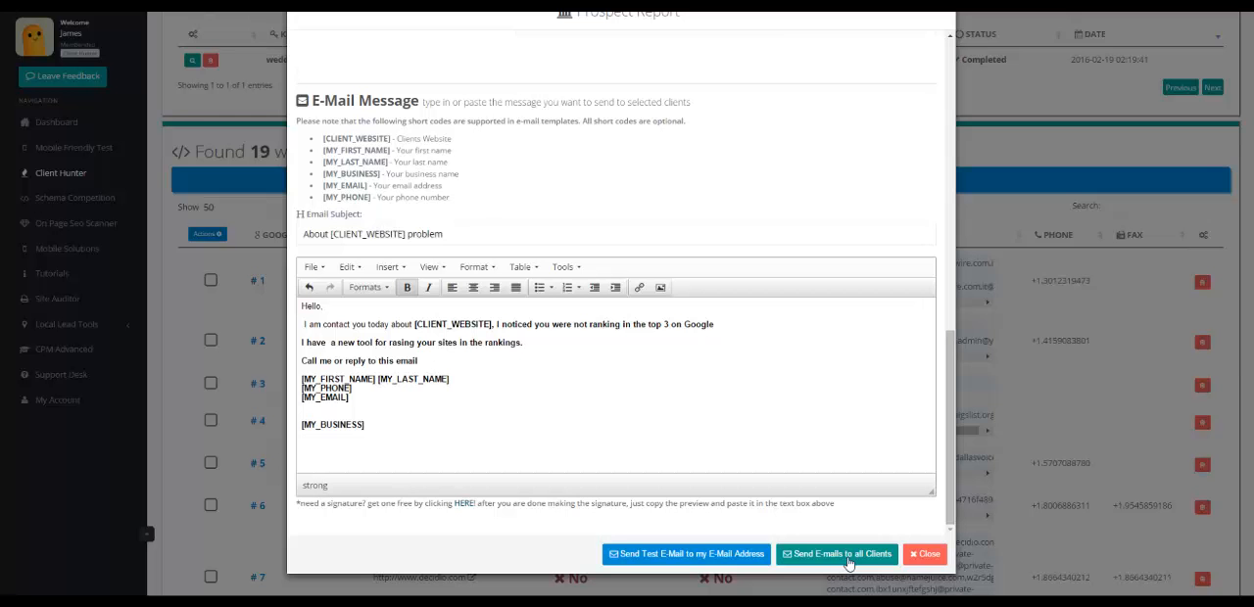
click(928, 554)
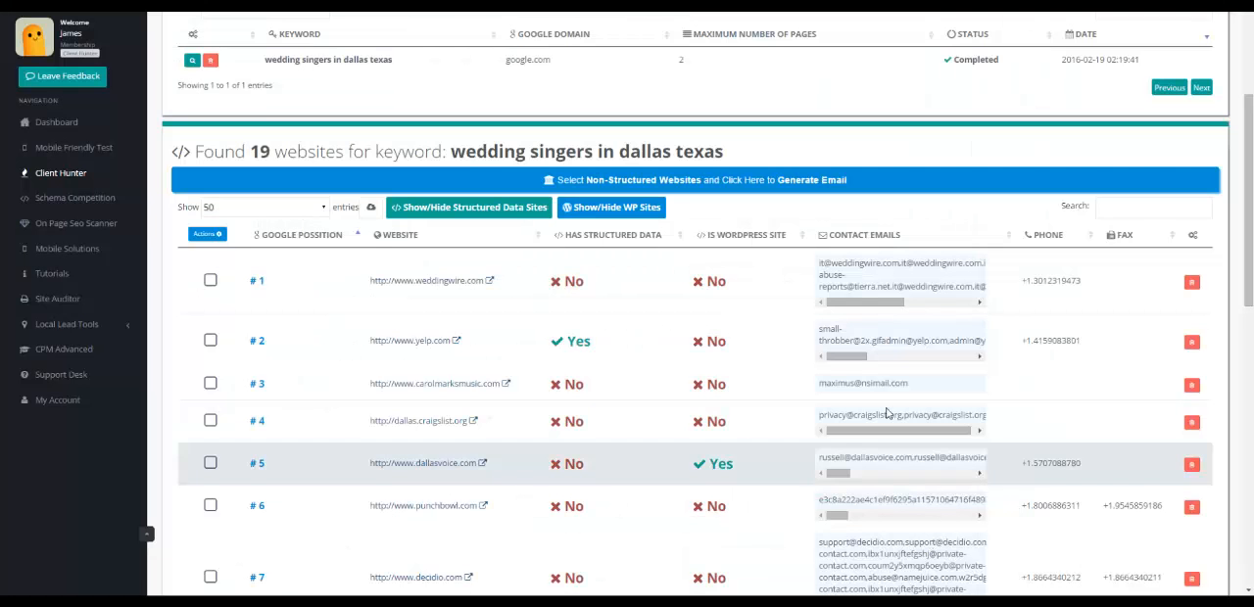